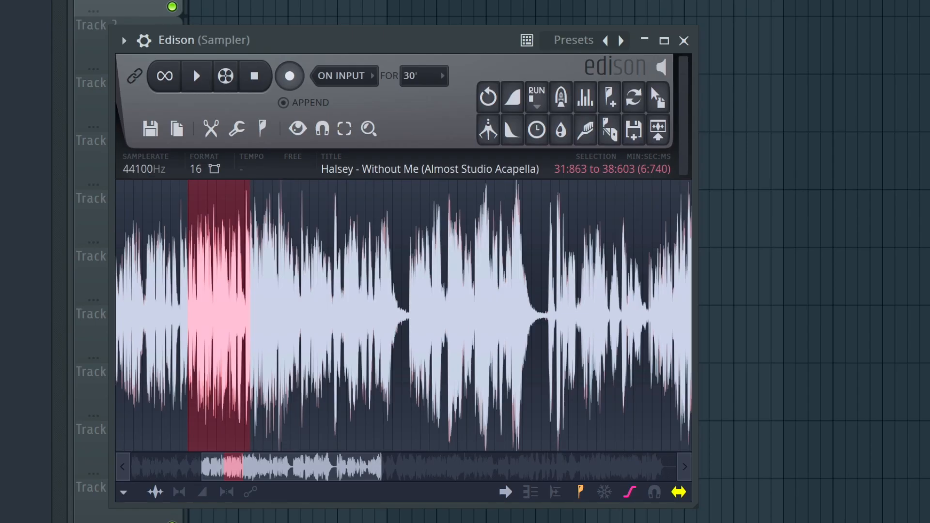
Play the selected passage of the Halsey acapella in Edison
key("space")
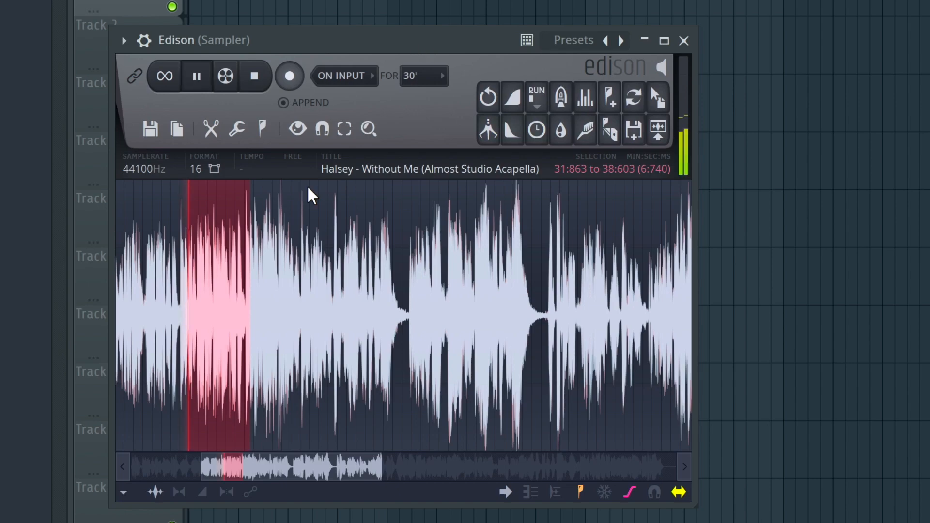
scroll(249, 322, "up", 3)
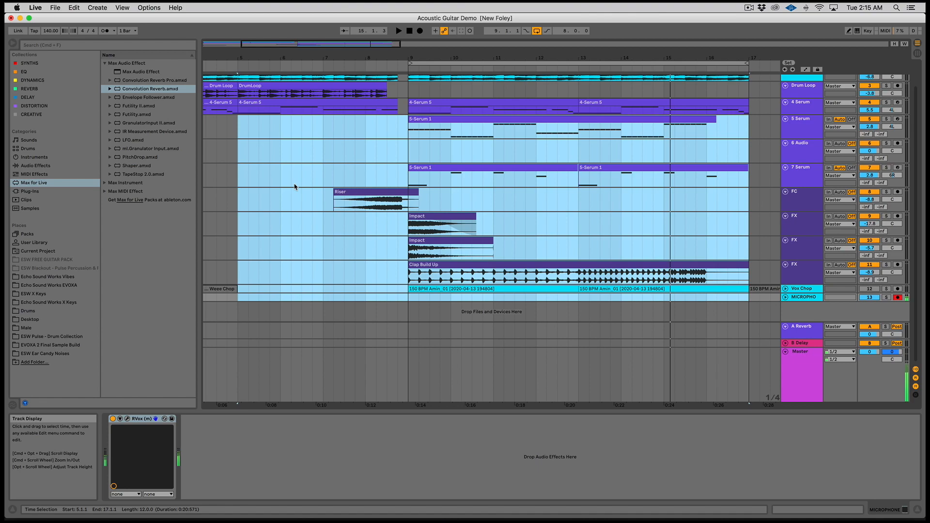
In Ableton Live, play back the arrangement and display the device chain of the Vox Chop track
key("space")
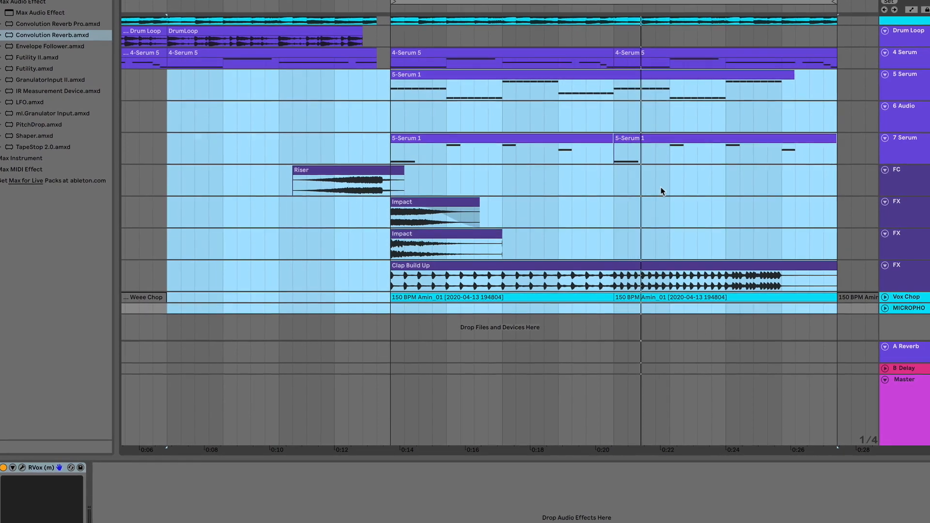
scroll(569, 255, "up", 3)
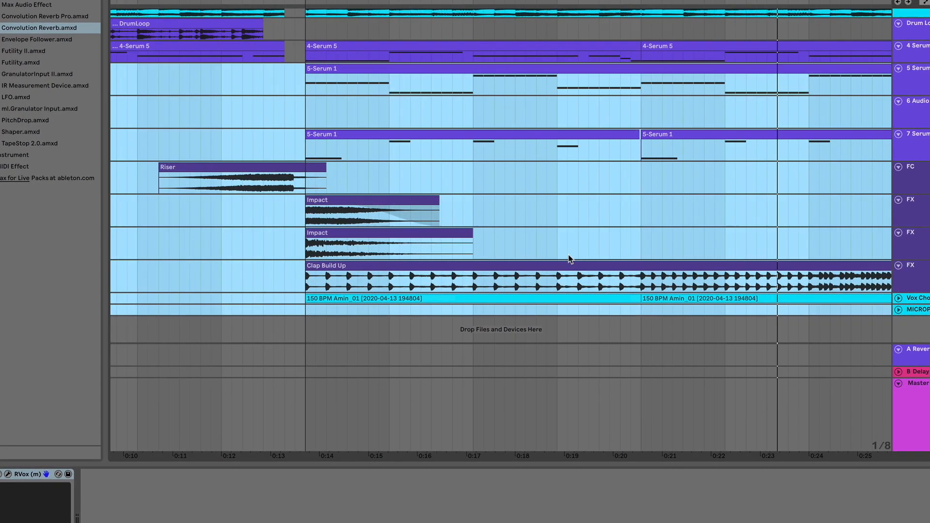
scroll(569, 255, "down", 1)
scroll(569, 255, "up", 3)
scroll(571, 258, "down", 5)
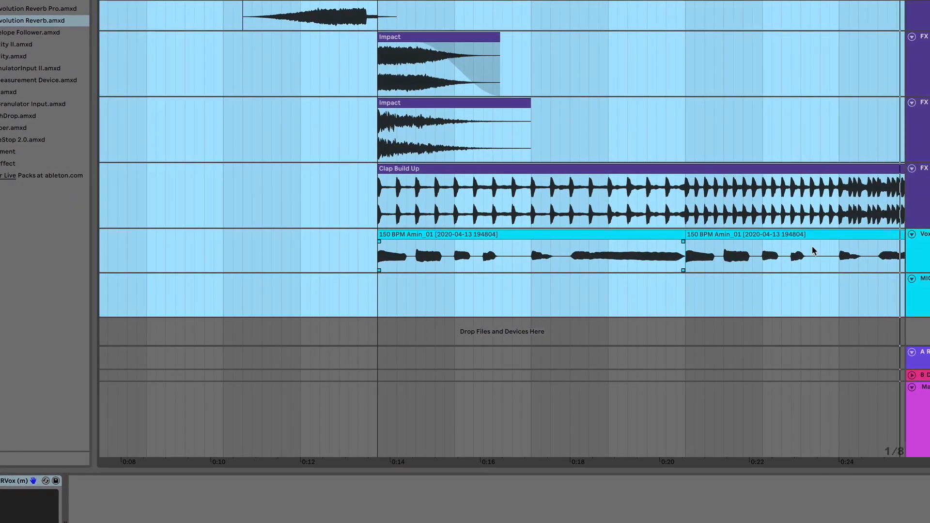
left_click(921, 242)
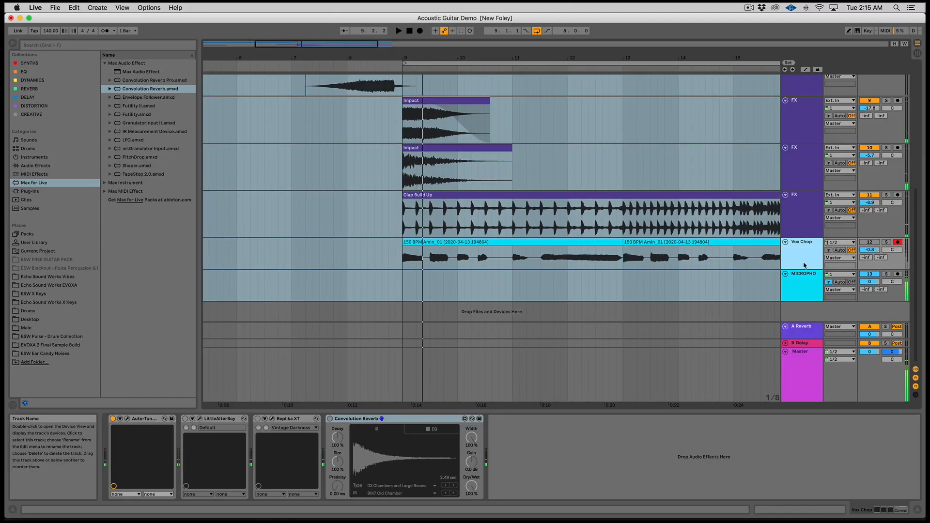
left_click(867, 243)
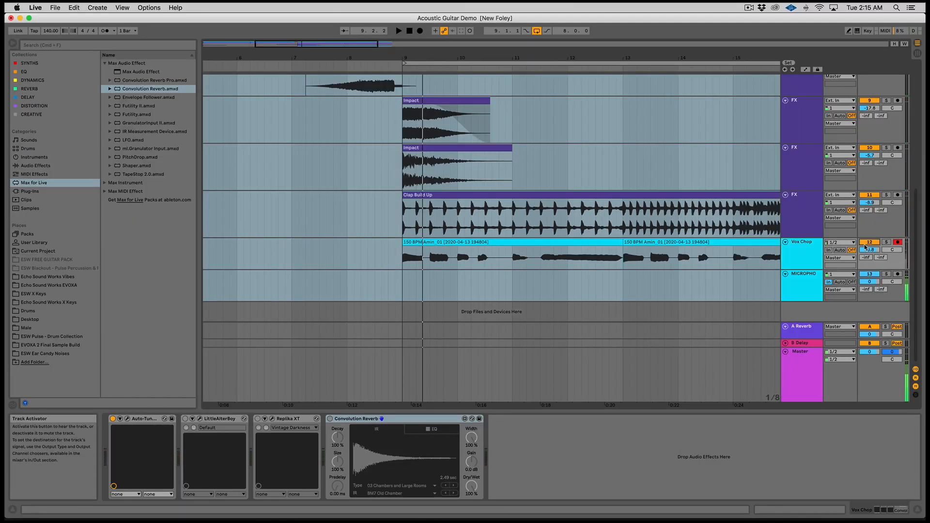
Play the first Vox Chop clip with its track soloed, and unsolo the track before stopping playback
left_click(466, 242)
key("space")
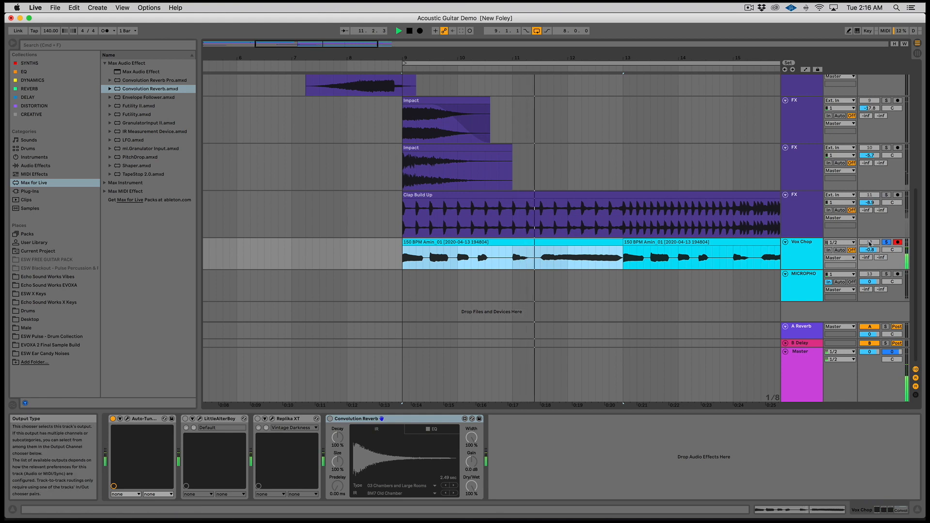
left_click(886, 242)
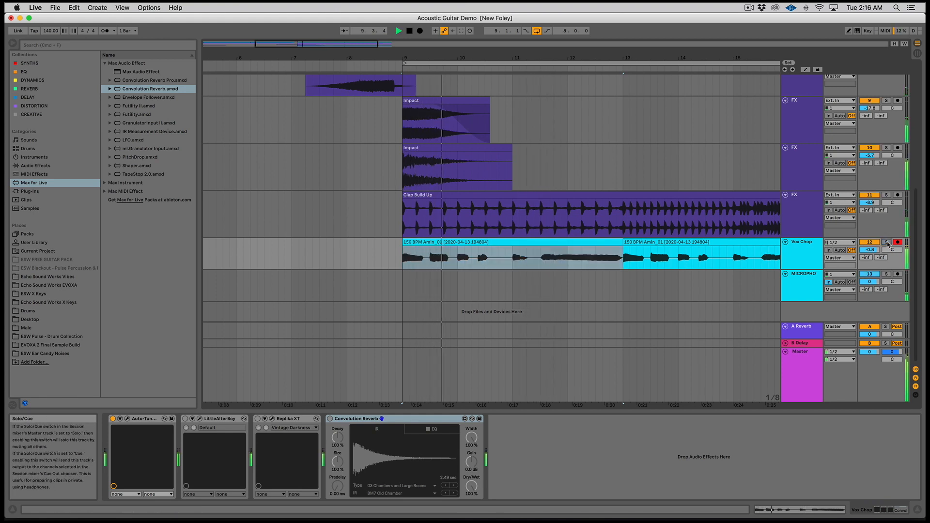
key("space")
Enable LittleAlterBoy and Replika XT in the Vox Chop chain and switch both off again
left_click(186, 419)
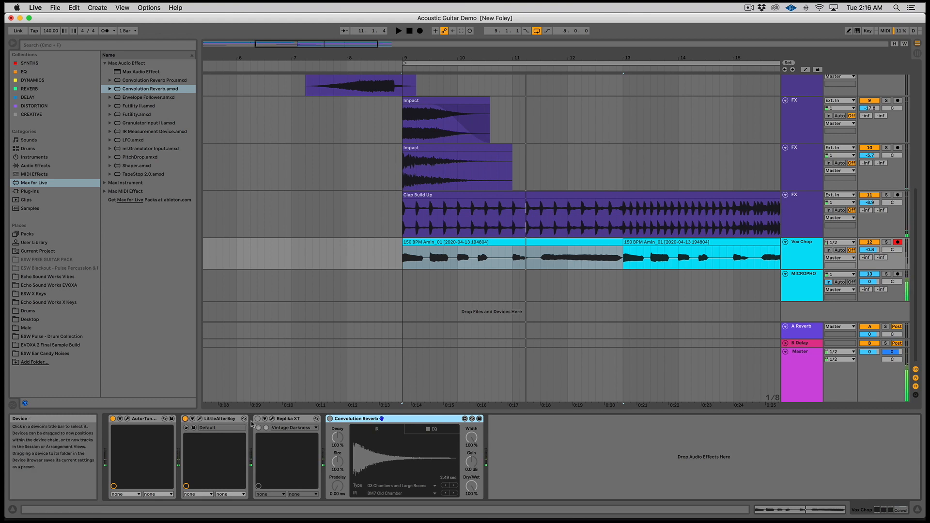
left_click(257, 419)
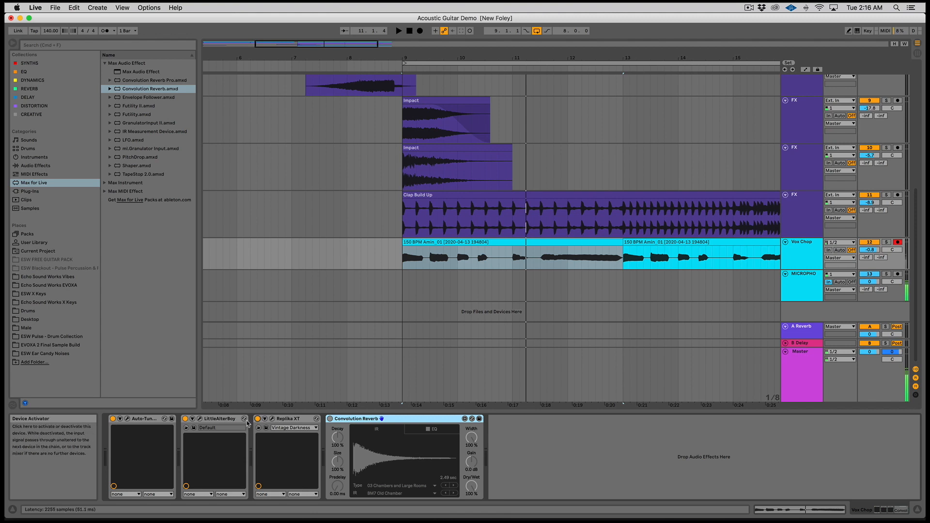
left_click(185, 419)
left_click(257, 419)
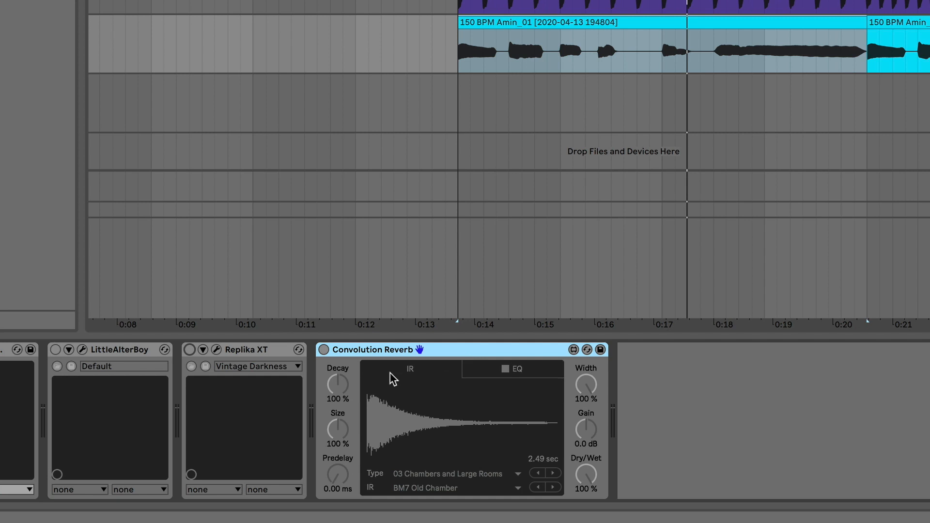
Enable Convolution Reverb on the Vox Chop track and audition it with the 05 Halls type and the BM7 Amsterdam Hall impulse response
left_click(324, 350)
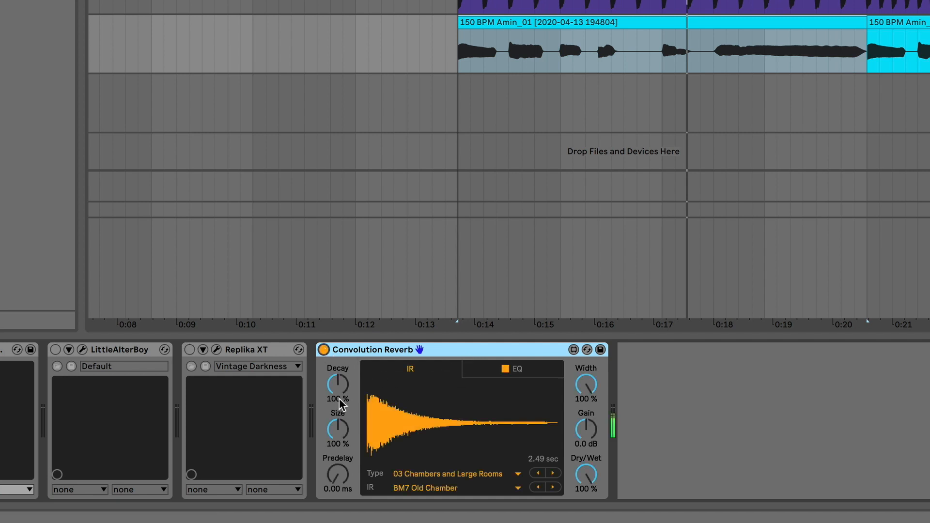
left_click(468, 474)
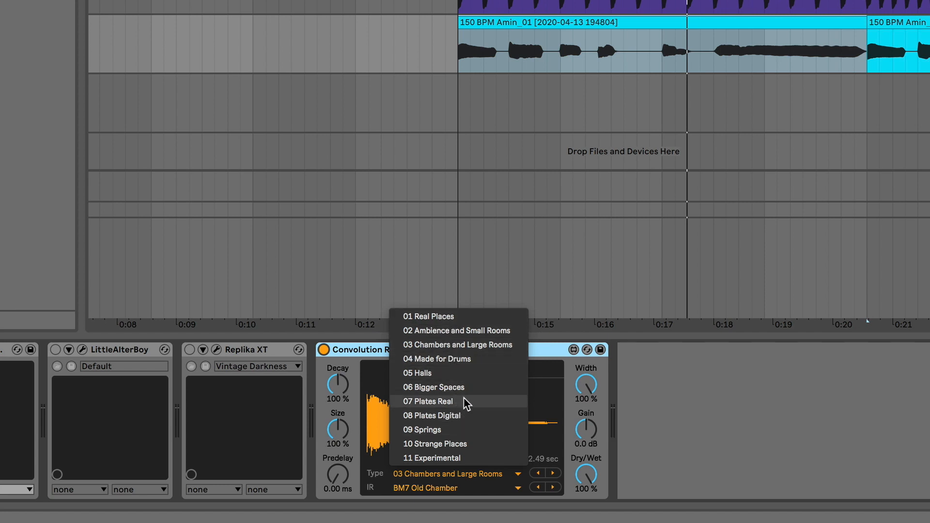
left_click(460, 374)
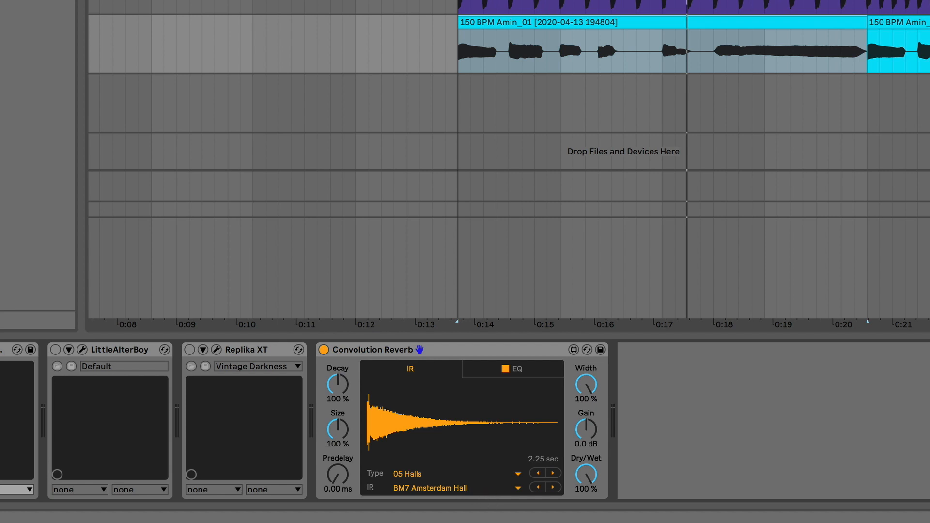
key("space")
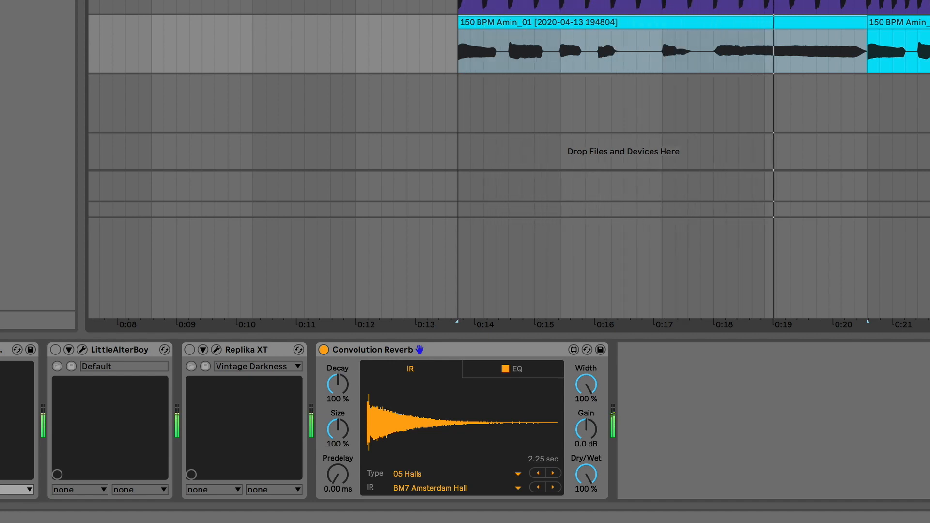
key("space")
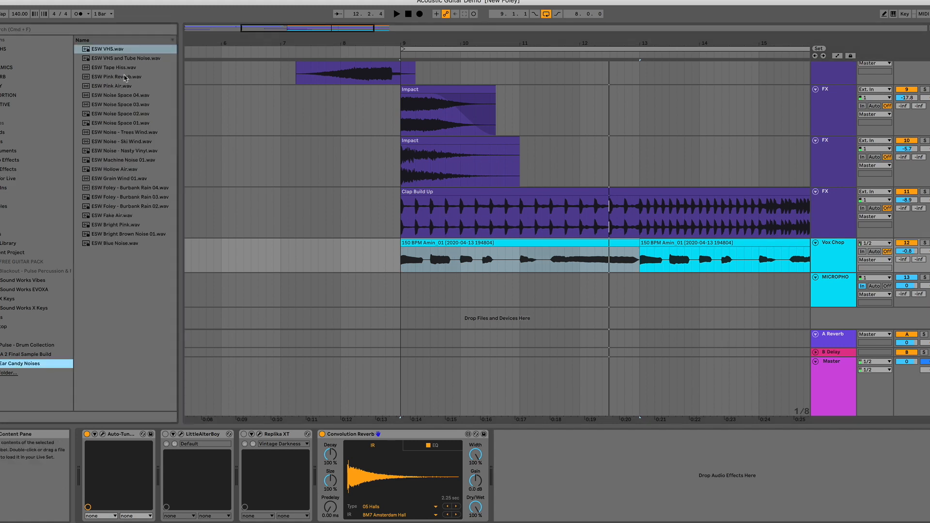
Place ESW Pink Air.wav on a new audio track below the microphone track as a two-bar clip starting at bar 9
left_click(121, 86)
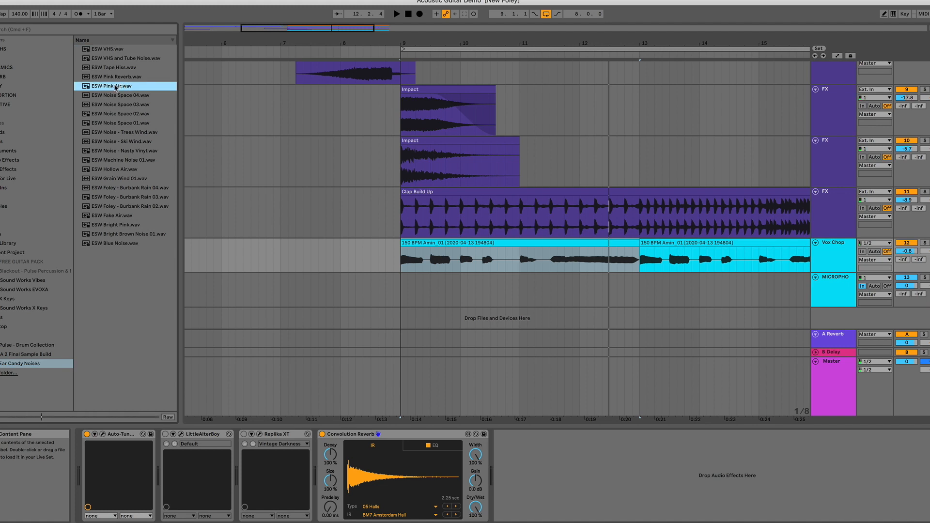
left_click_drag(117, 87, 471, 296)
left_click_drag(420, 329, 404, 323)
left_click_drag(431, 288, 418, 288)
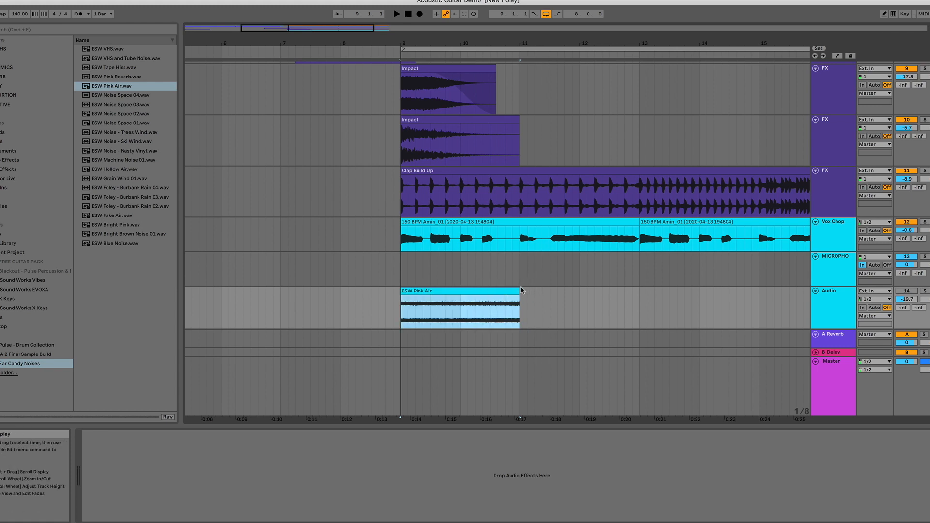
mouse_move(522, 290)
left_mouse_down()
mouse_move(462, 293)
mouse_move(521, 294)
left_mouse_up()
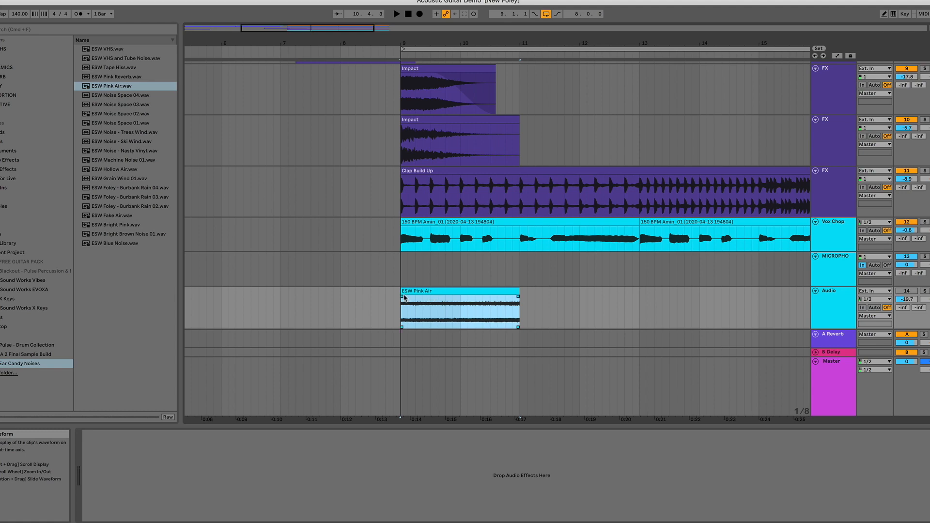
Give the ESW Pink Air clip long fades in and out that nearly meet at its middle, and consolidate it
left_click_drag(404, 297, 420, 296)
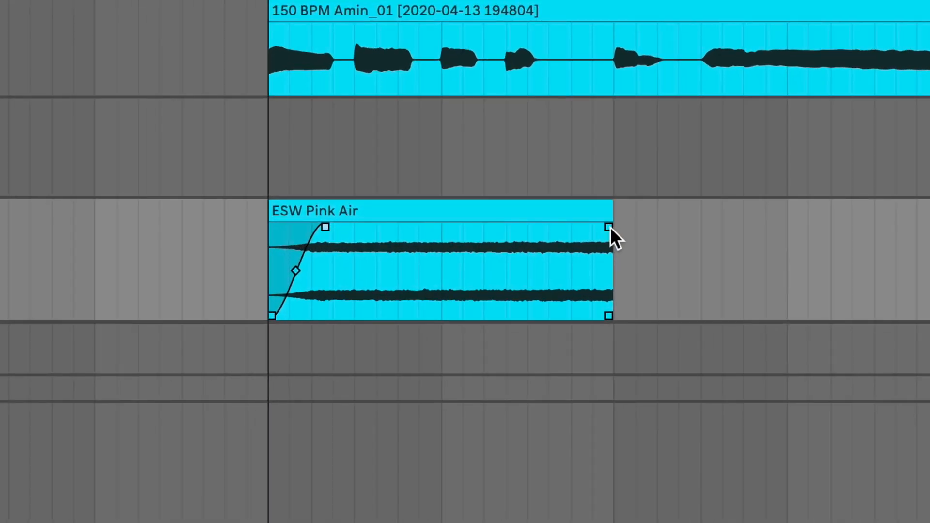
left_click_drag(609, 227, 539, 226)
left_click_drag(326, 227, 439, 227)
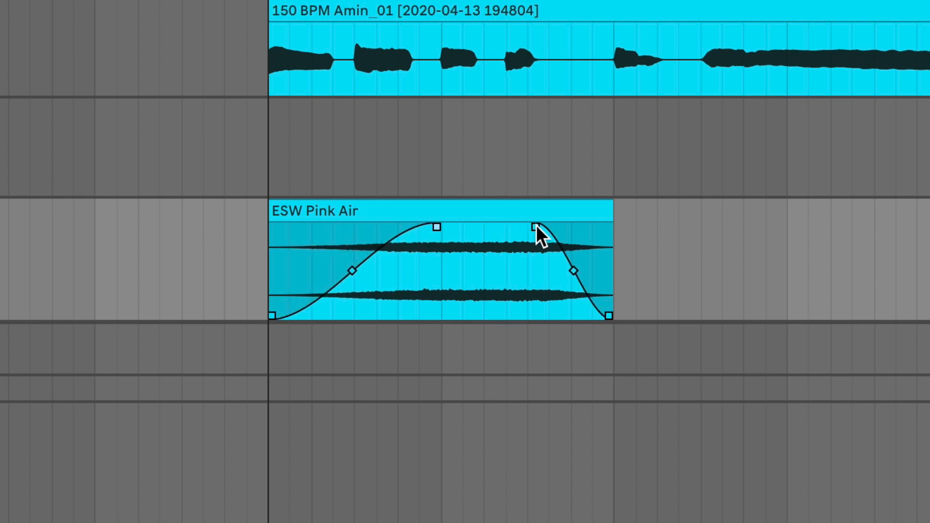
left_click_drag(536, 226, 451, 227)
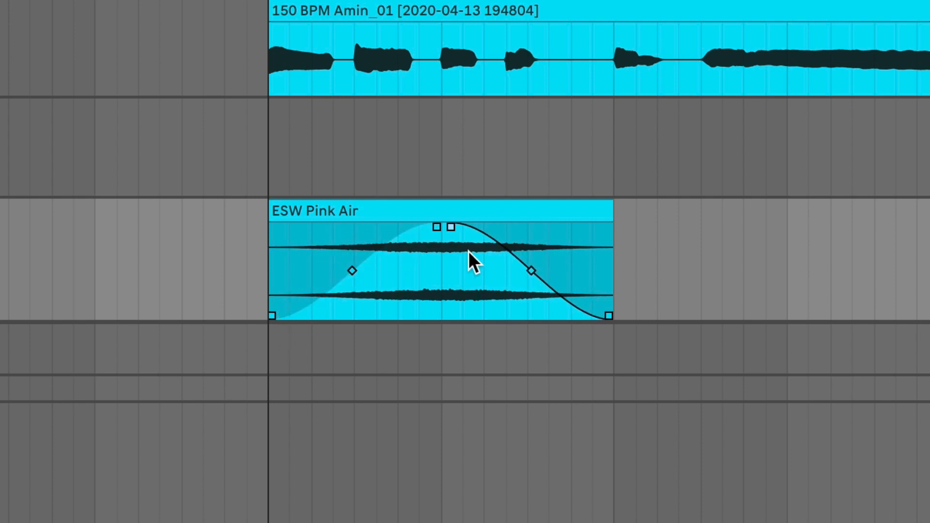
left_click(536, 212)
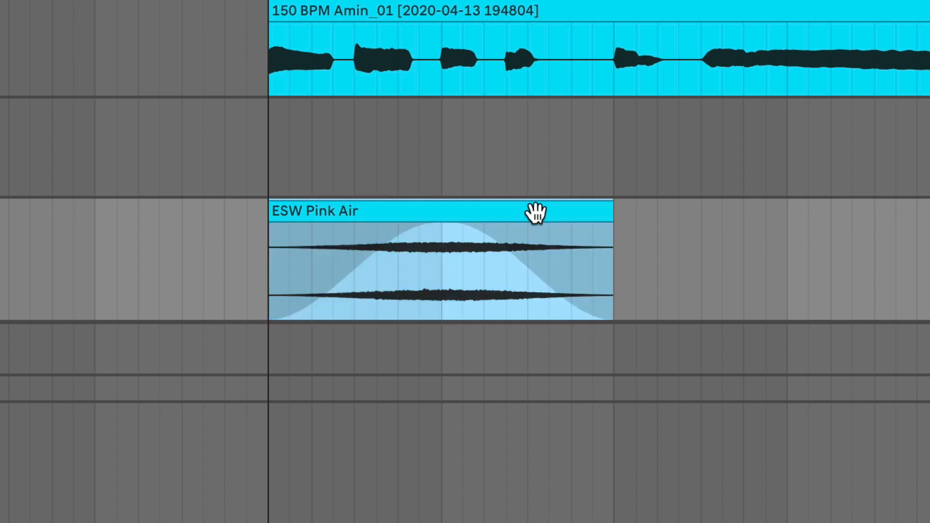
key("ctrl+j")
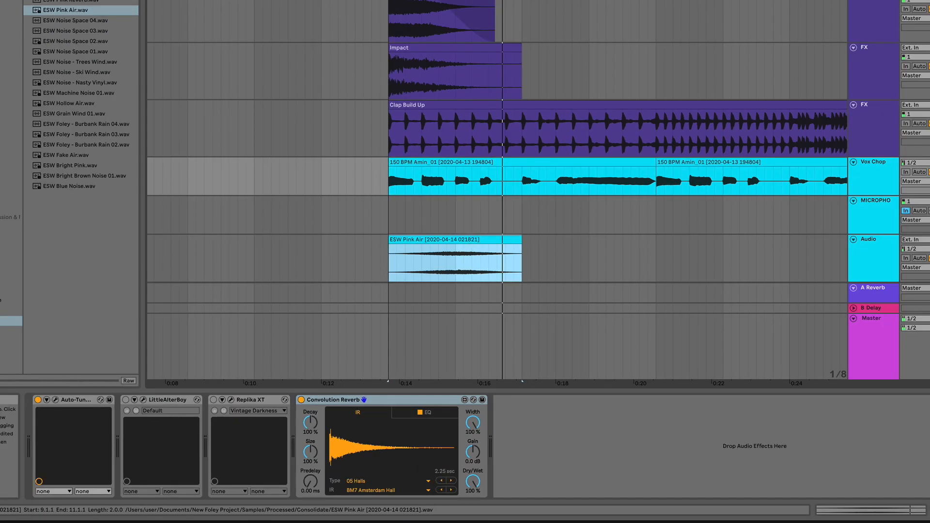
Load the consolidated ESW Pink Air clip as the Convolution Reverb's impulse response, with Decay at 46.7 % and Size at 72.6 %
left_click_drag(502, 257, 377, 455)
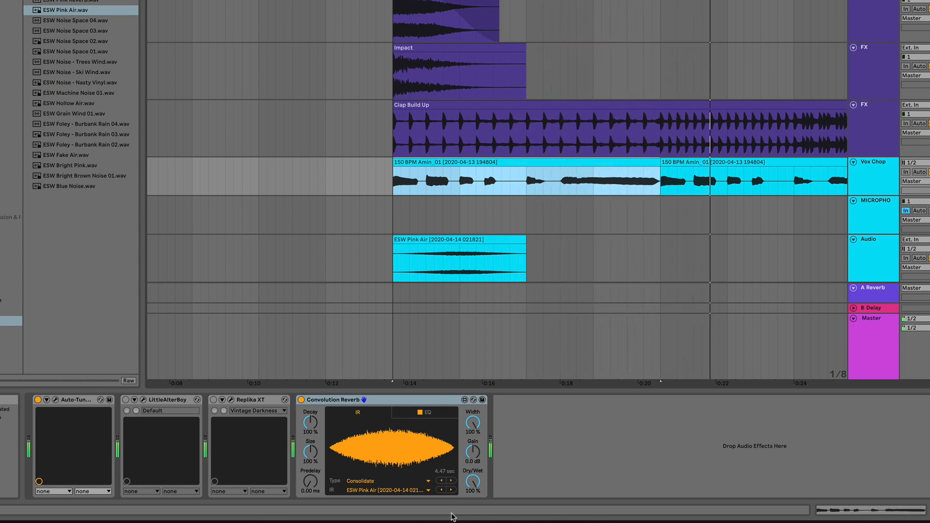
left_click_drag(308, 425, 309, 451)
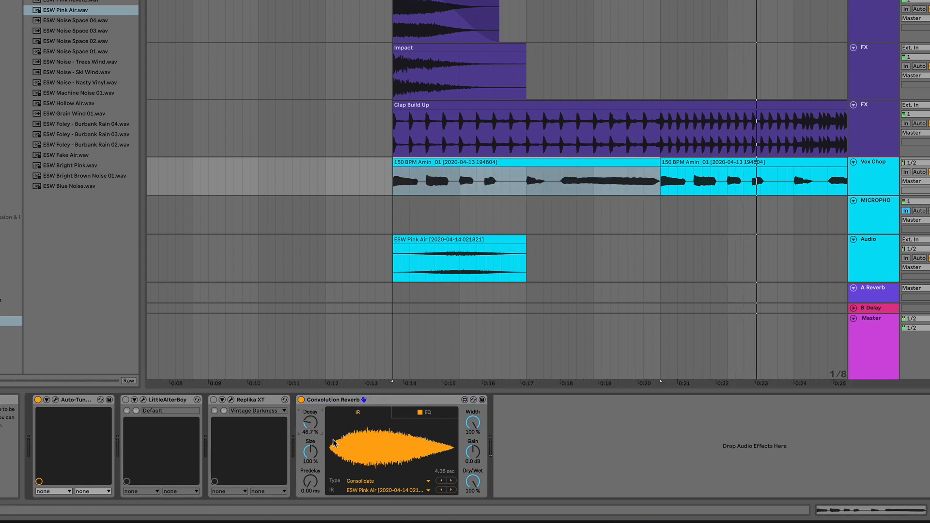
left_click_drag(312, 452, 312, 462)
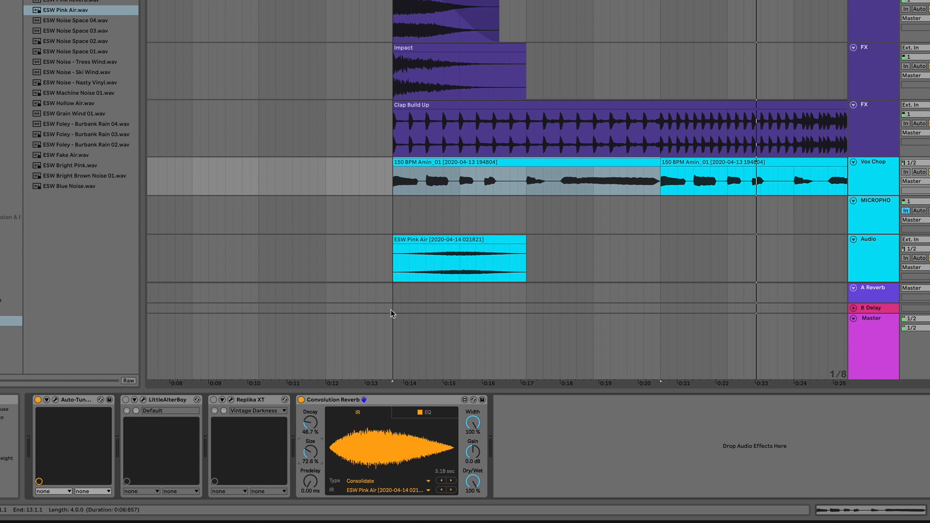
Play the vocal chop and enable Replika XT and LittleAlterBoy in its effect chain
key("space")
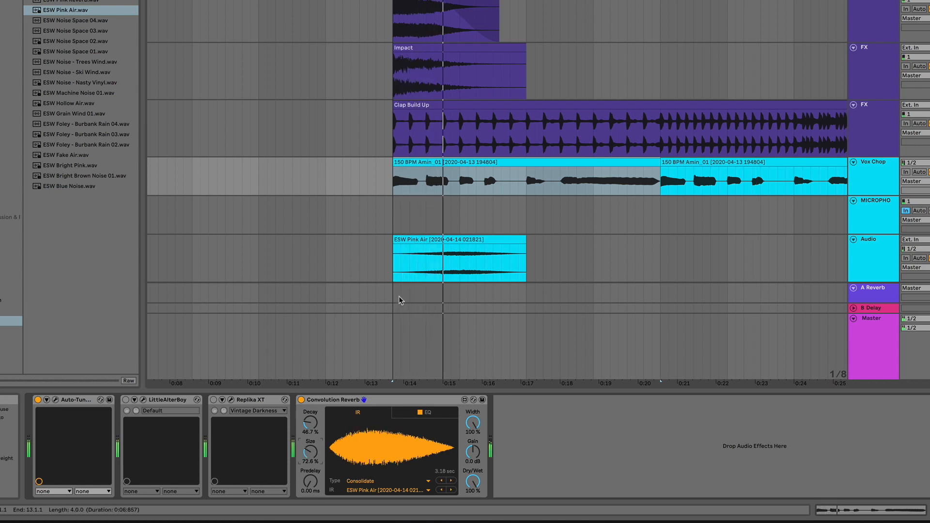
left_click(213, 400)
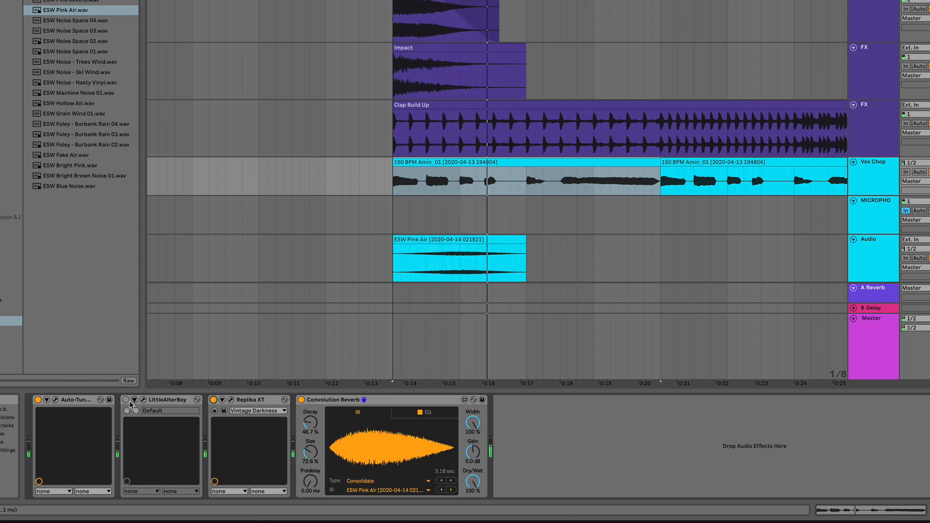
left_click(126, 400)
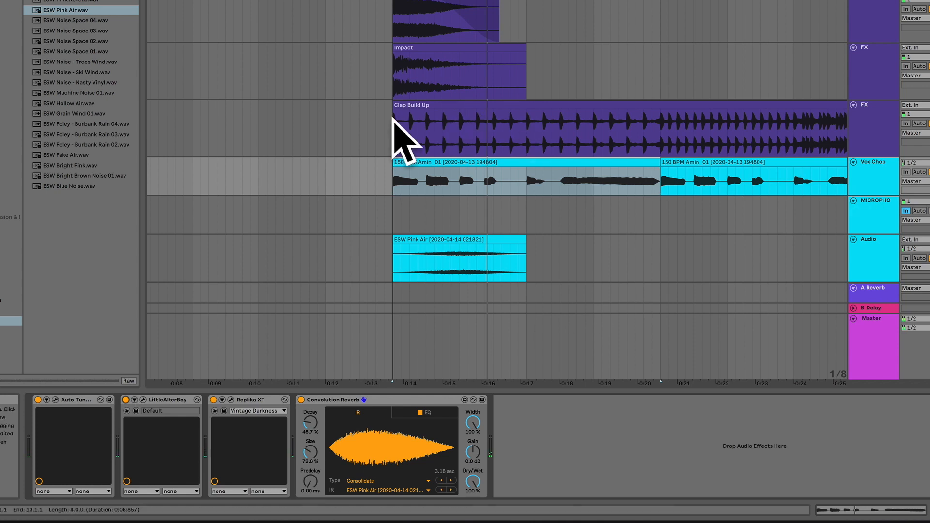
Delete the consolidated ESW Pink Air clip from the audio track
left_click(432, 243)
key("Delete")
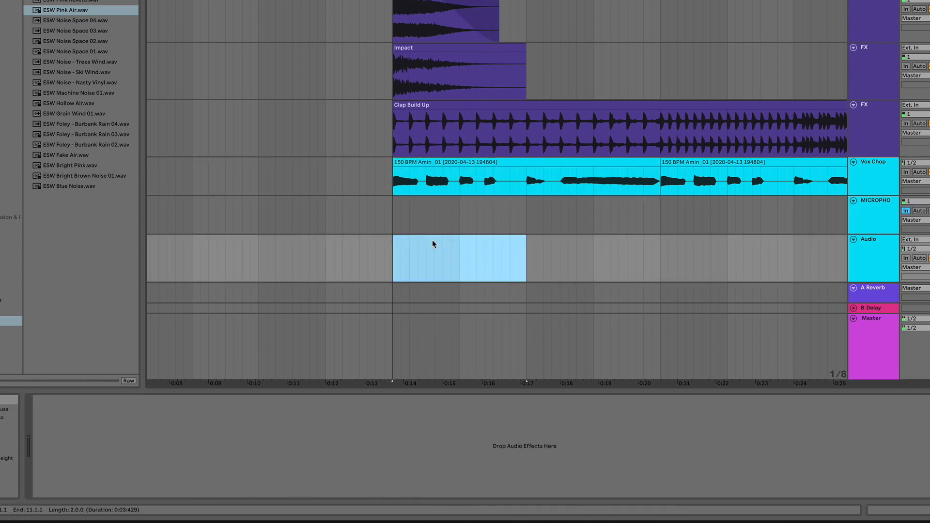
Play the first Vox Chop clip through the full effect chain and select a two-bar range starting at its second chop
left_click(416, 162)
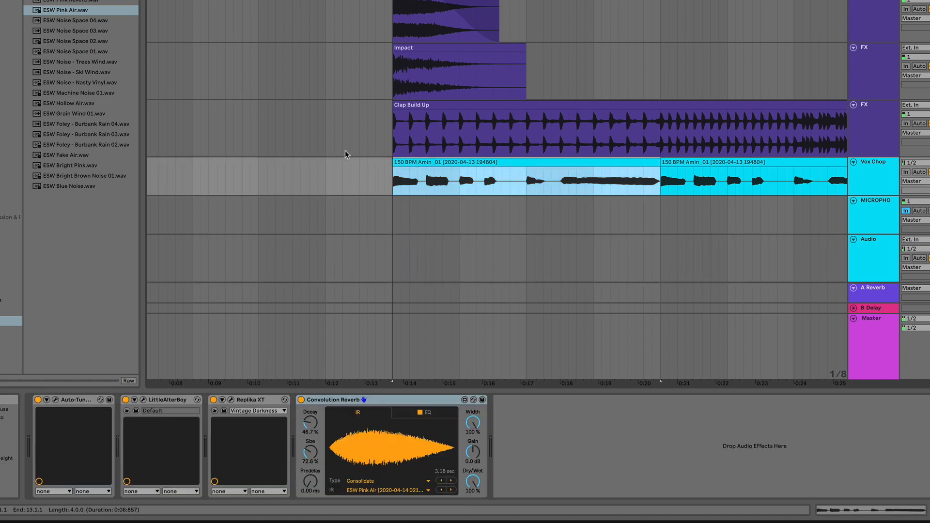
key("space")
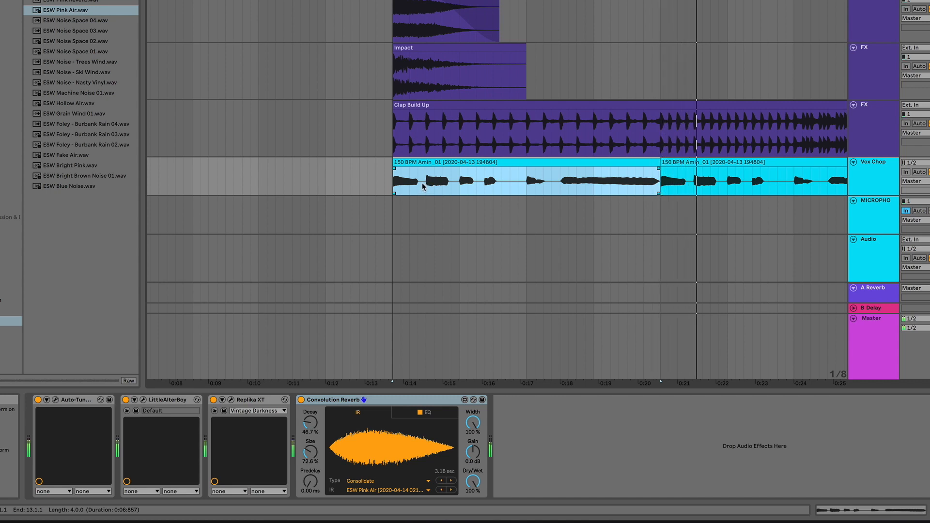
left_click_drag(426, 187, 563, 188)
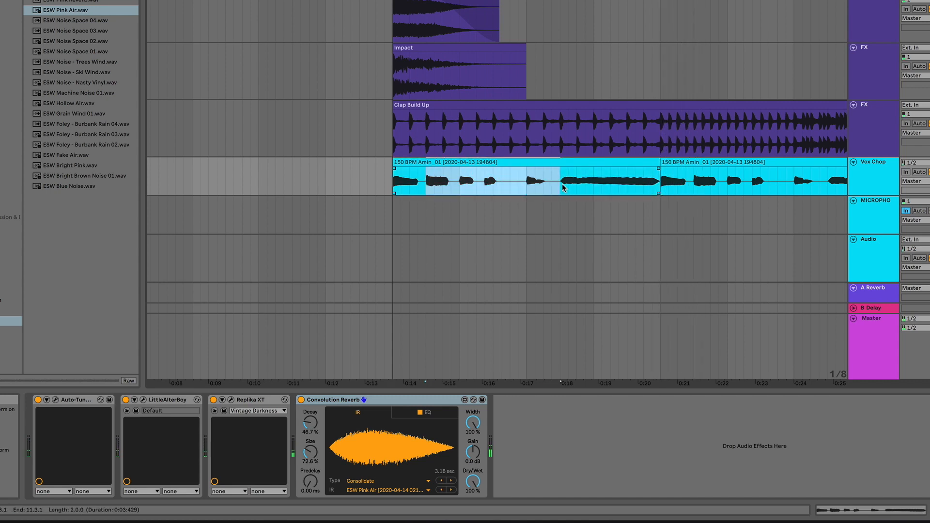
Split the first Vox Chop clip at both edges of the selected two-bar range and deactivate the isolated section
key("super+e")
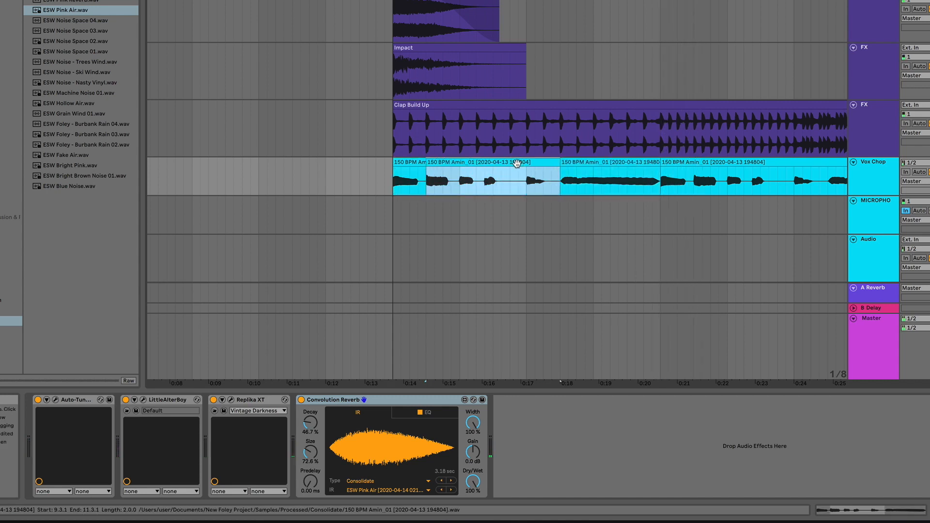
key("0")
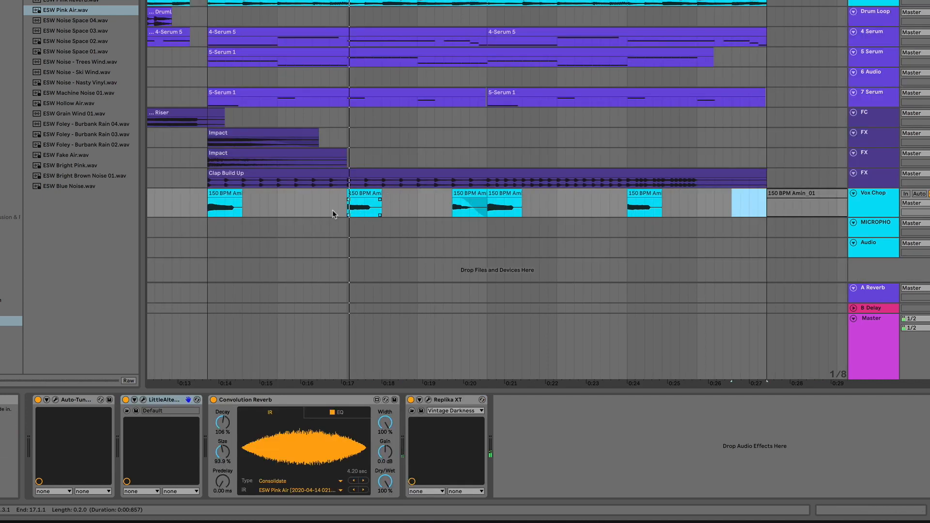
Play the arrangement from the first short Vox Chop clip to hear the chops through the custom noise reverb
left_click(220, 193)
key("space")
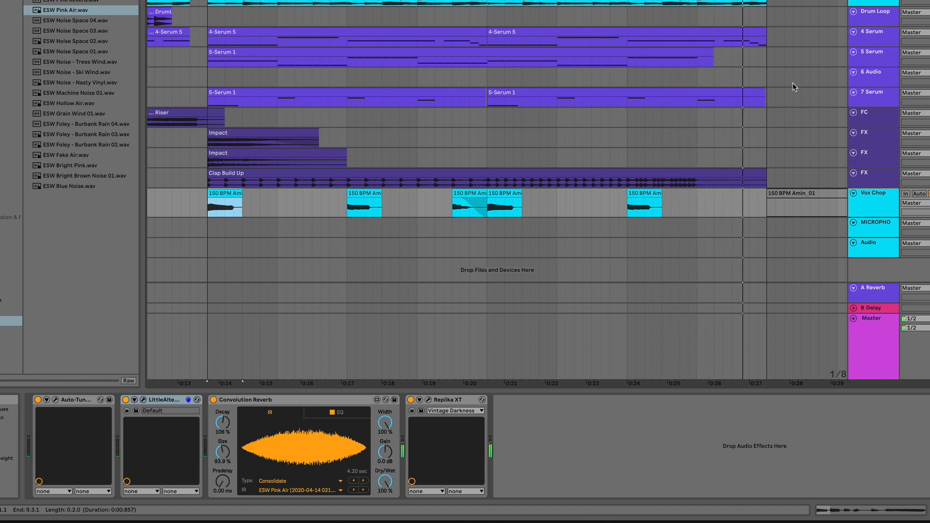
left_click(262, 308)
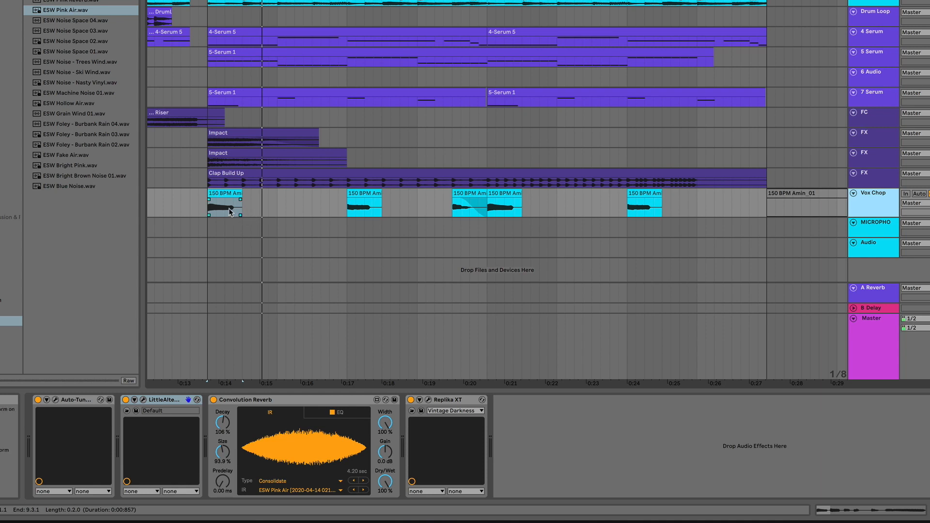
key("space")
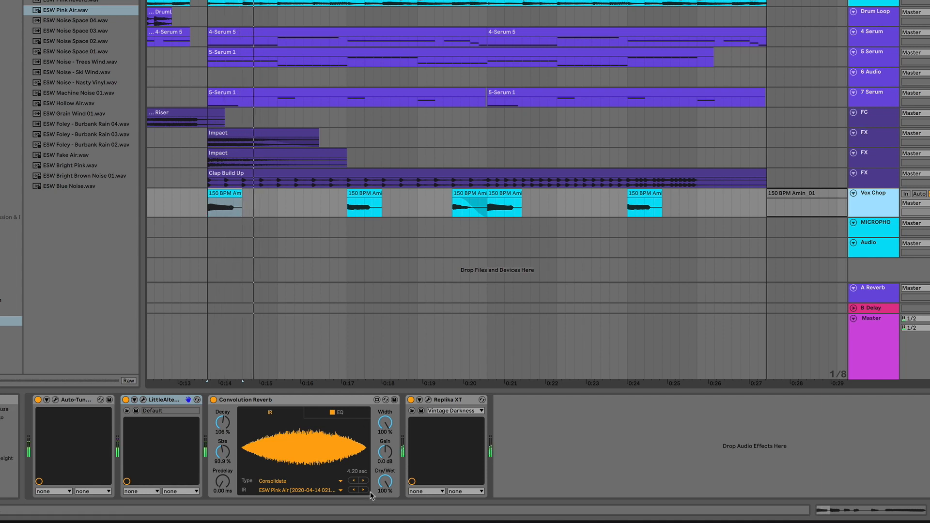
Switch the Convolution Reverb's impulse response type to 05 Halls and raise its Size to 132 %
left_click(274, 481)
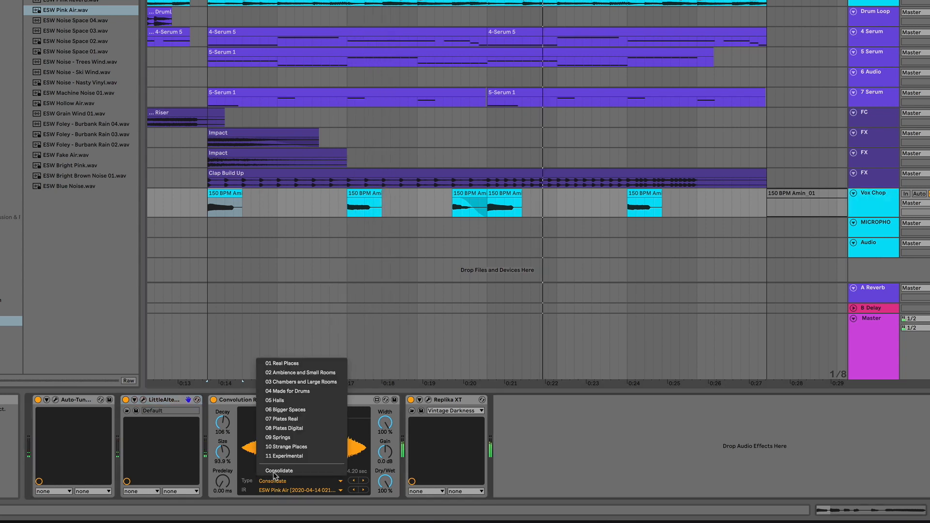
left_click(295, 401)
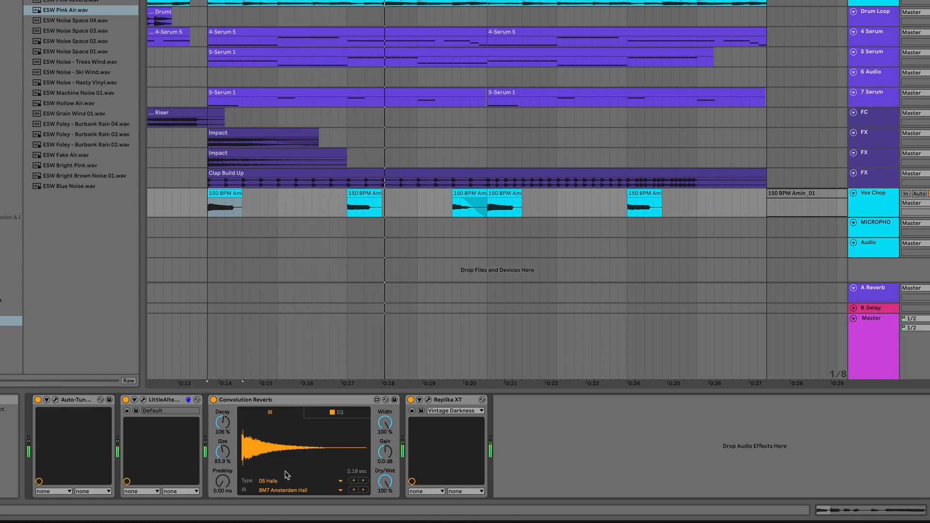
left_click_drag(222, 452, 222, 436)
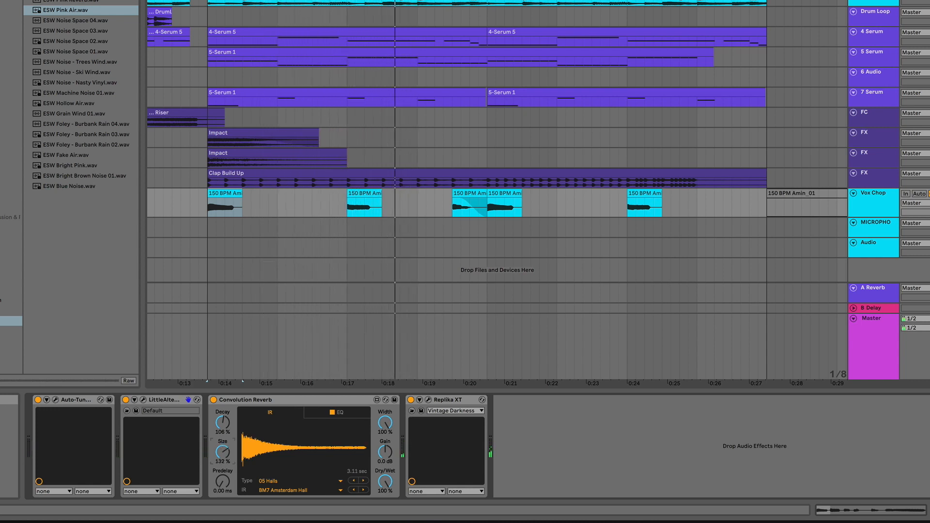